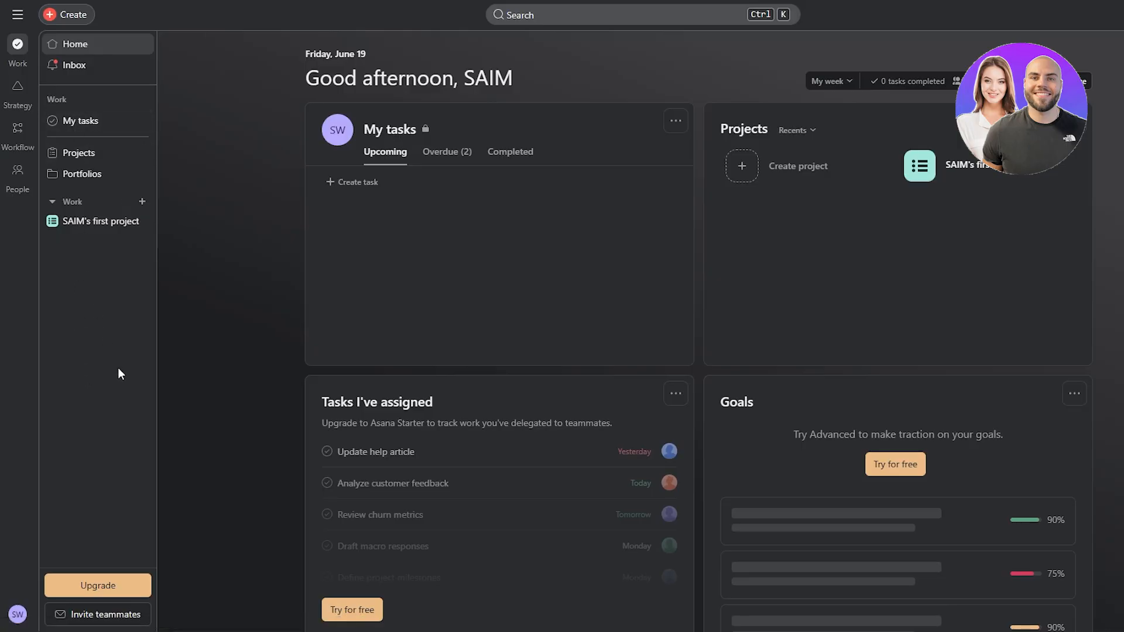
# Step: Look over My tasks and the projects list, and open the template gallery for creating a project
pyautogui.click(104, 121)
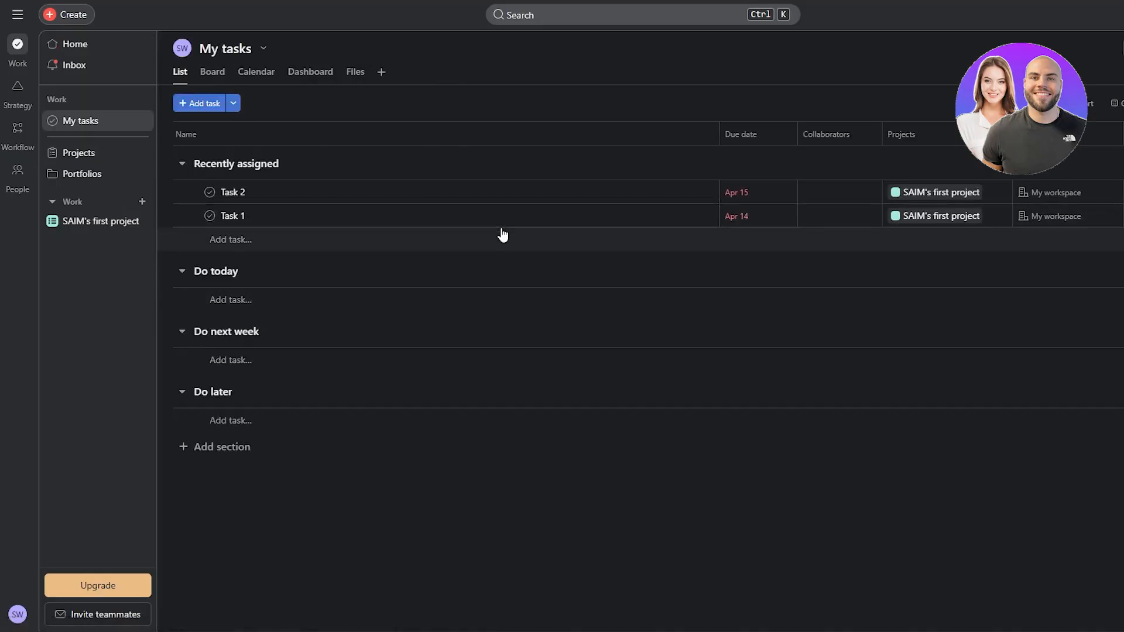
pyautogui.click(92, 165)
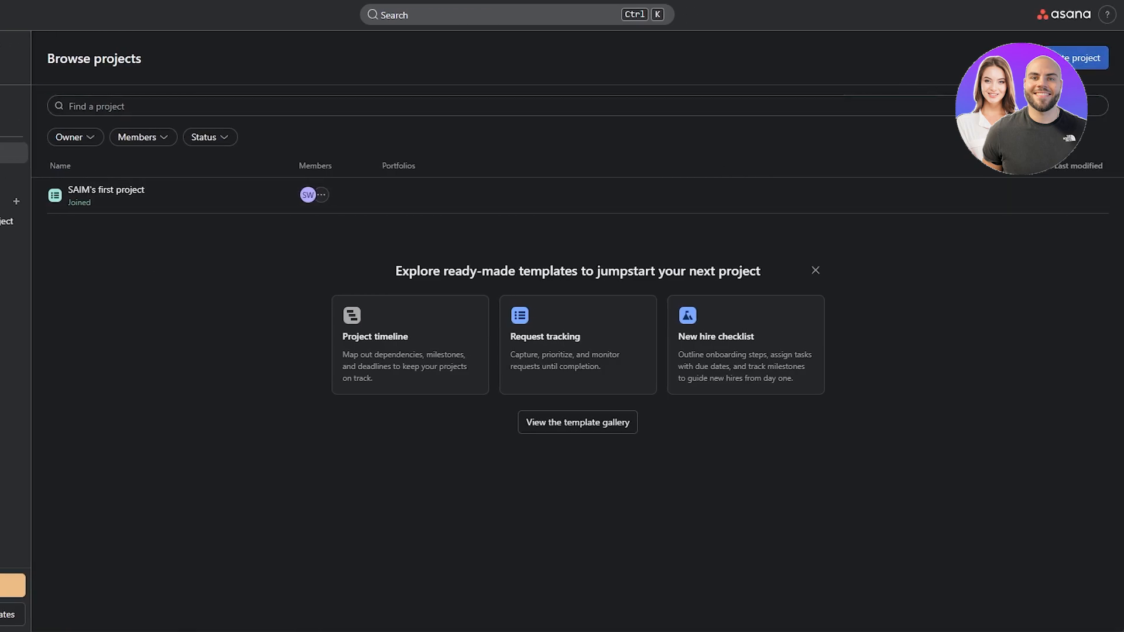
pyautogui.click(1080, 58)
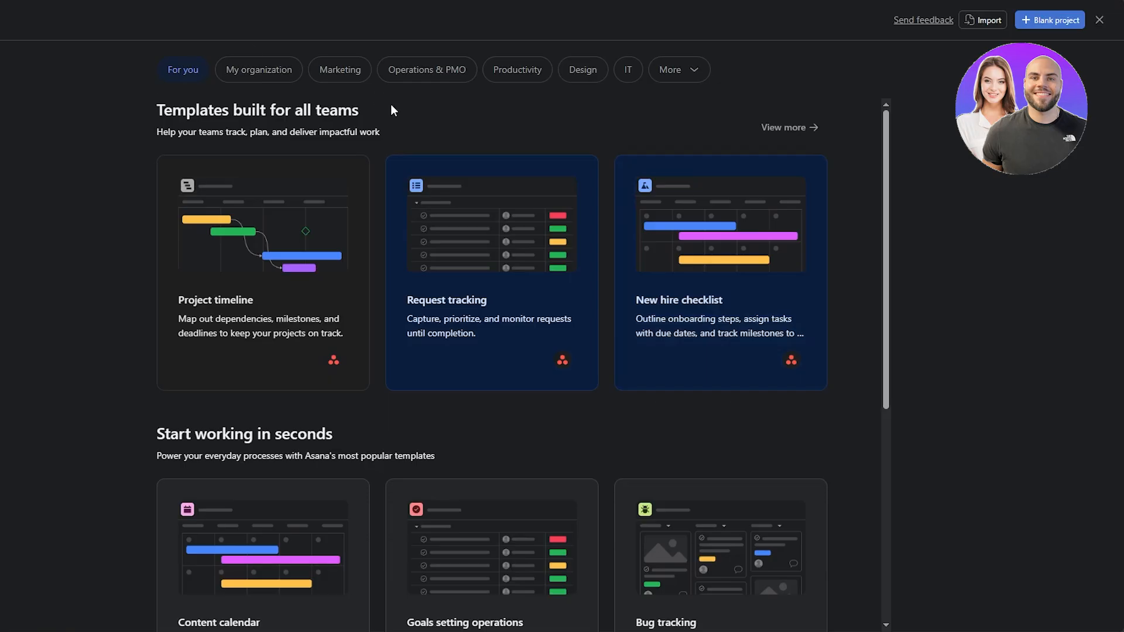
# Step: Examine the ready-made project templates, from Project timeline to Meeting agenda
pyautogui.scroll(-4, 465, 319)
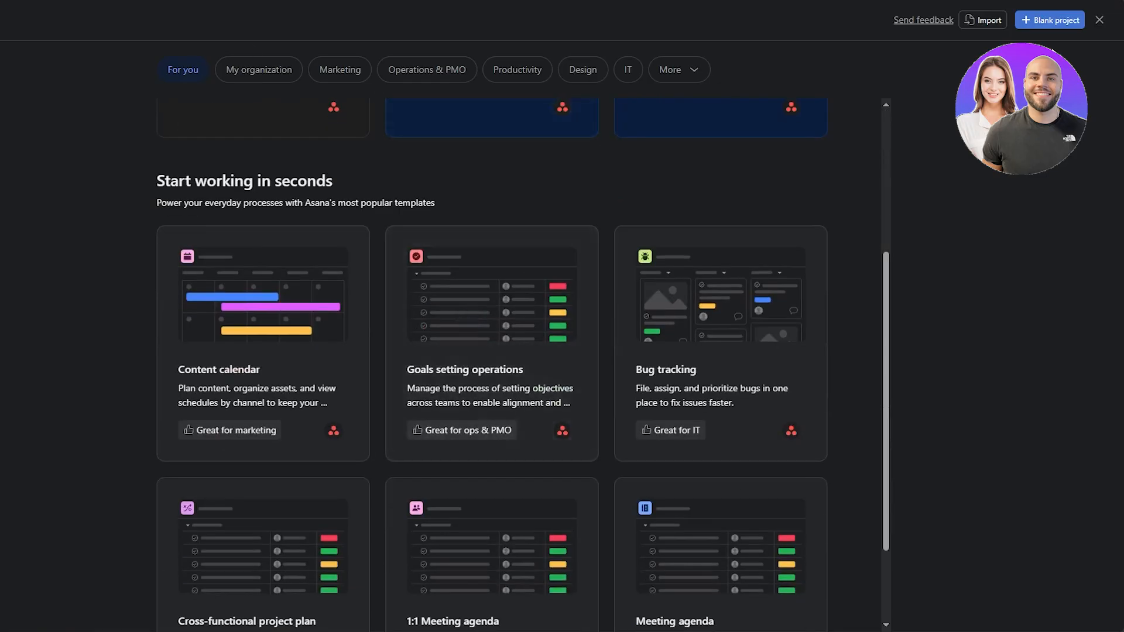
pyautogui.scroll(5, 628, 213)
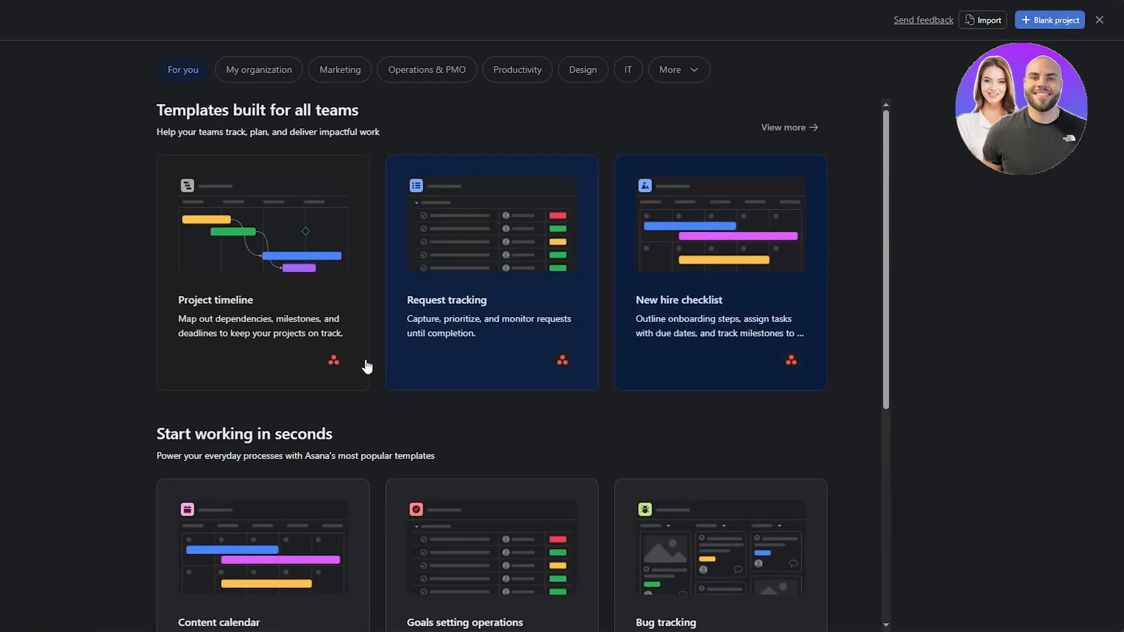
pyautogui.scroll(-6, 367, 366)
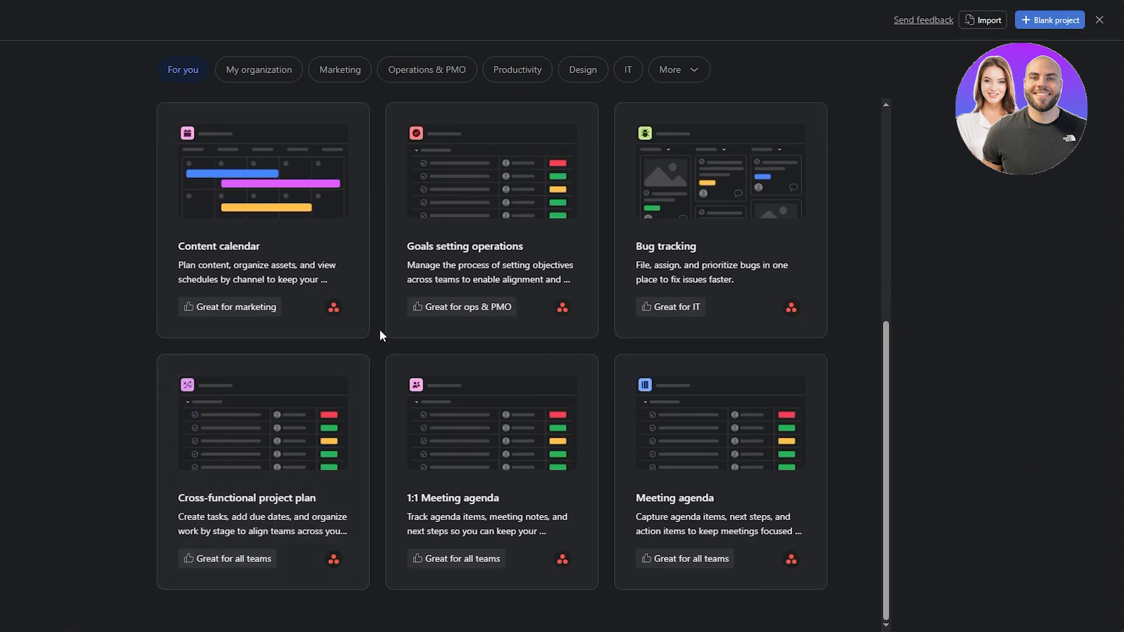
pyautogui.scroll(6, 379, 329)
pyautogui.scroll(-1, 379, 329)
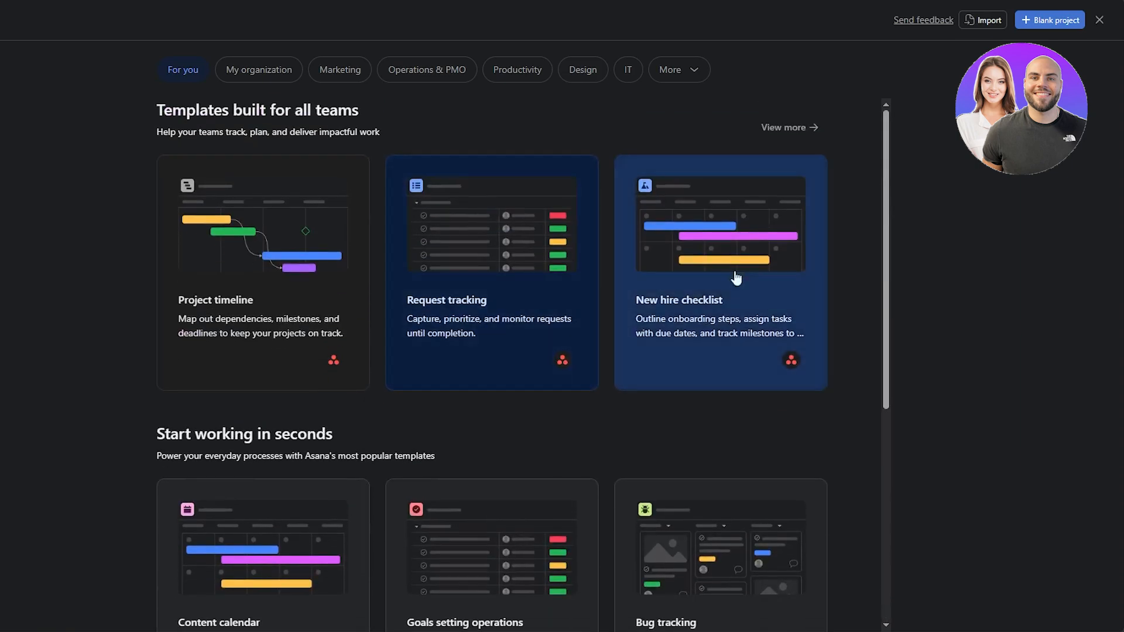
pyautogui.scroll(-5, 532, 444)
pyautogui.scroll(-1, 663, 375)
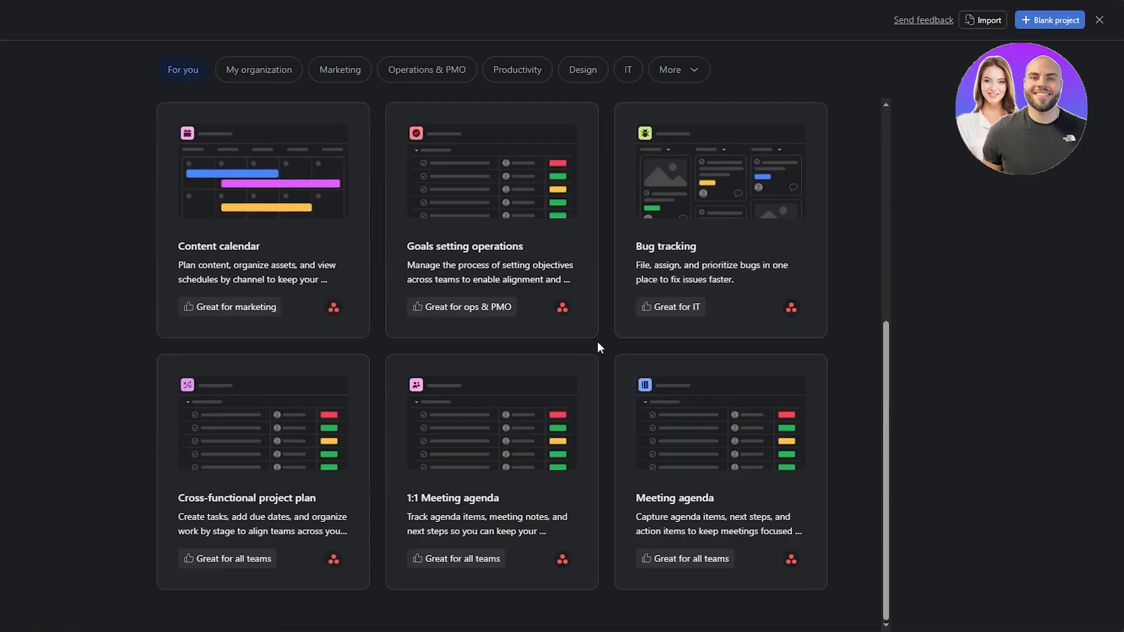
pyautogui.scroll(6, 597, 342)
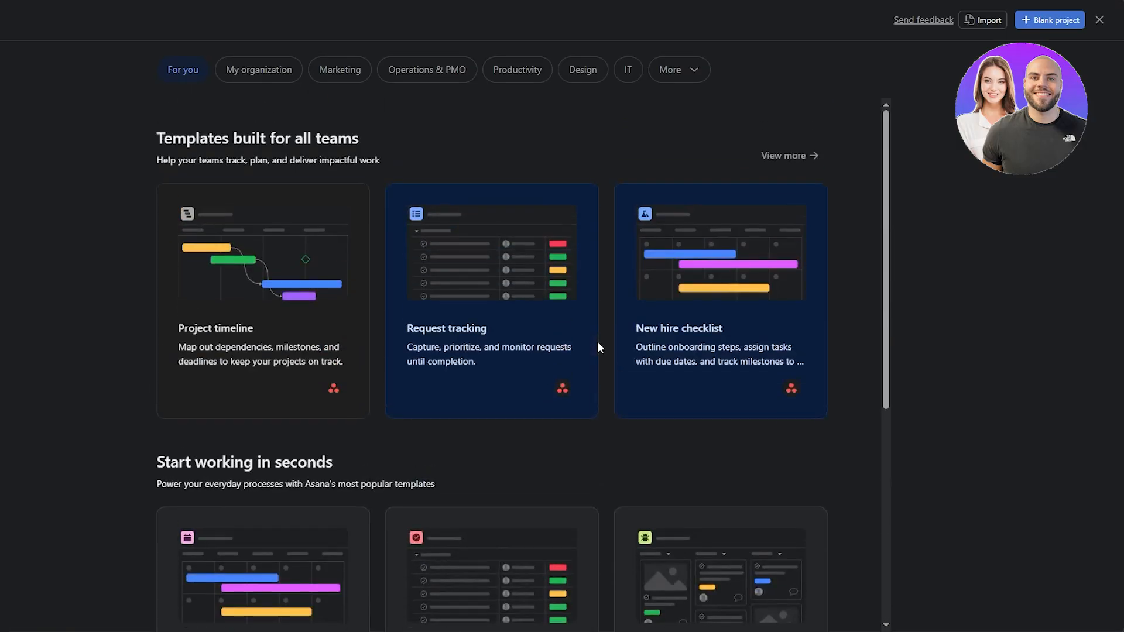
# Step: Create a blank project named TestSpace with My workspace access and the recommended views
pyautogui.click(1031, 26)
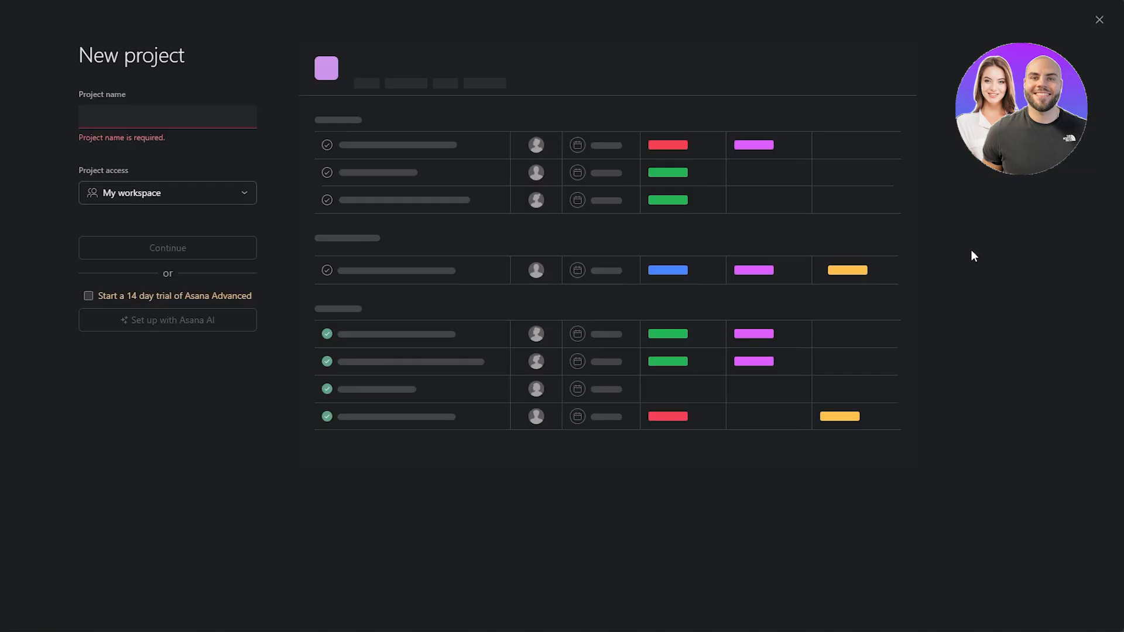
pyautogui.click(136, 119)
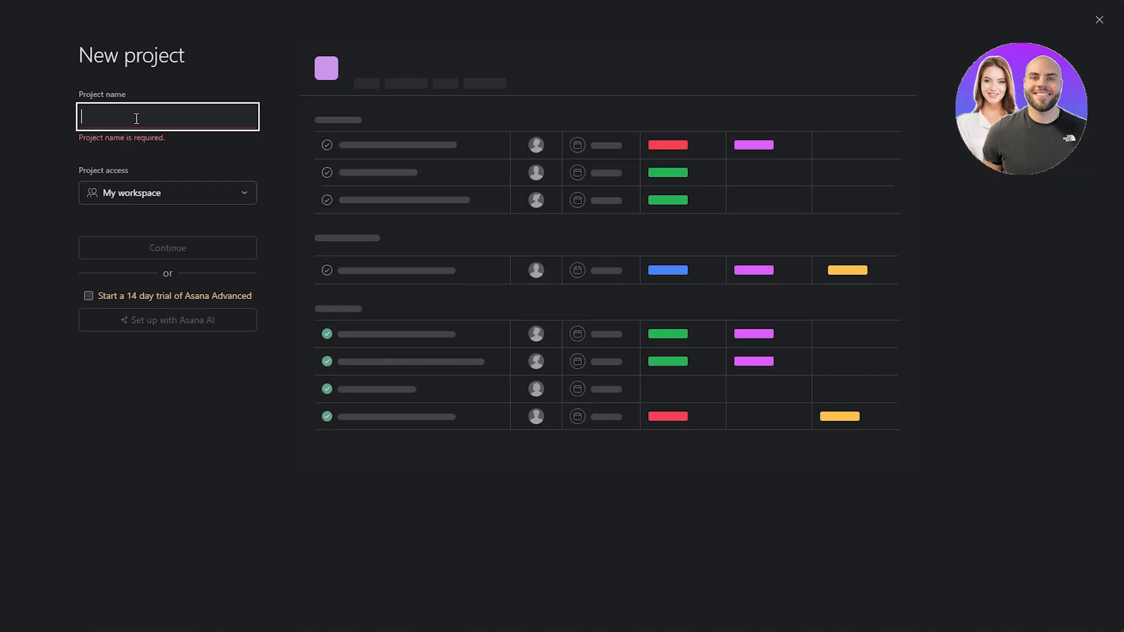
pyautogui.write('Te')
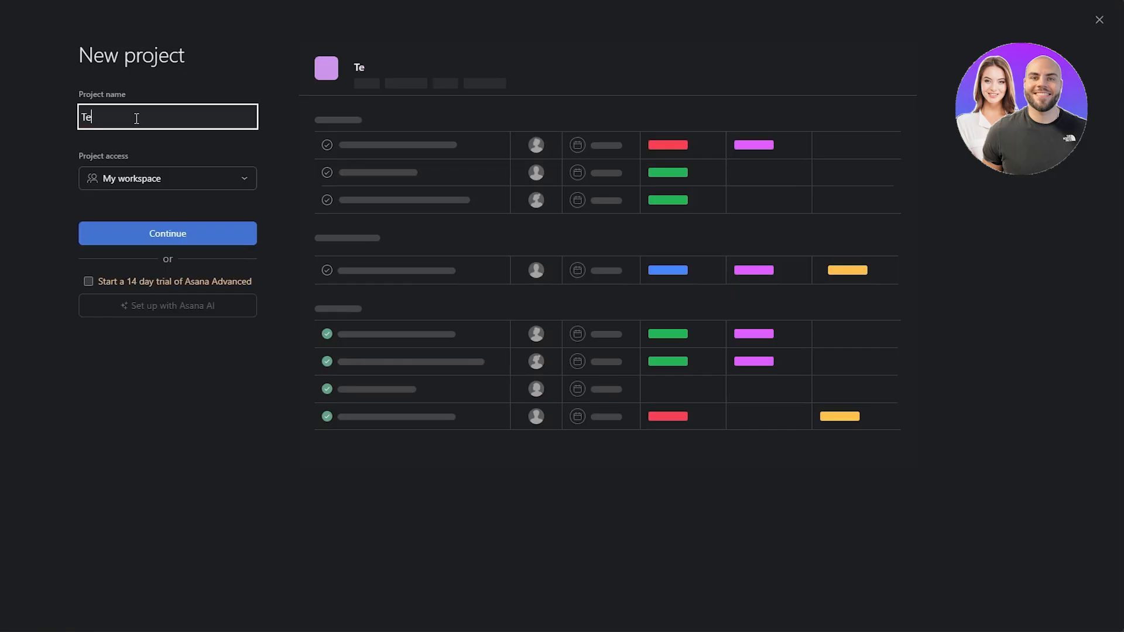
pyautogui.write('stSpace')
pyautogui.click(155, 233)
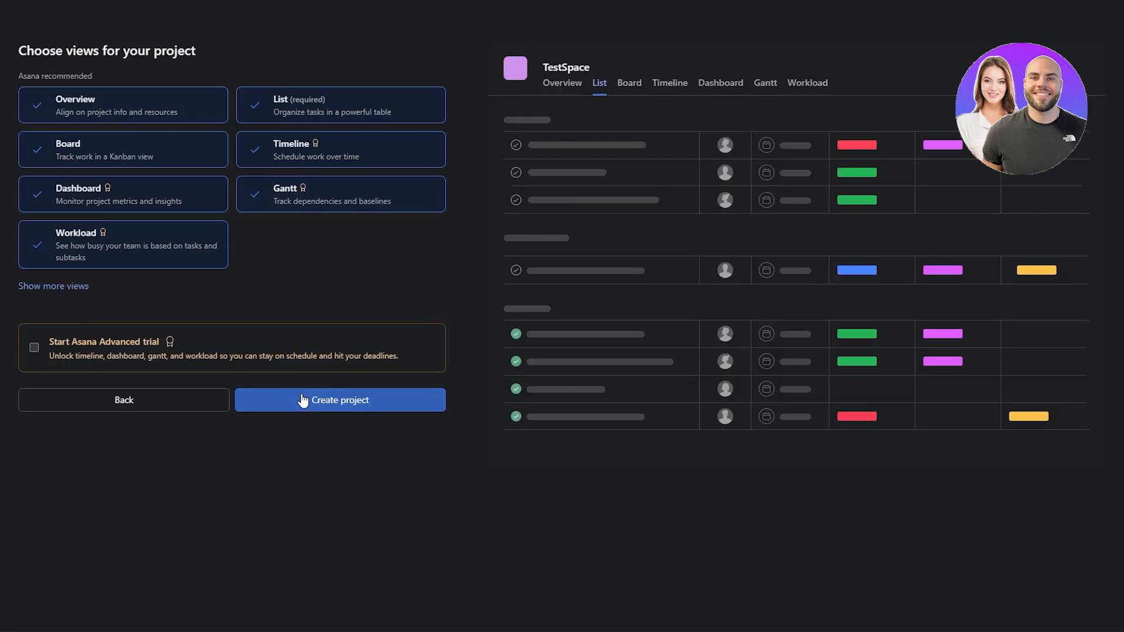
pyautogui.click(302, 401)
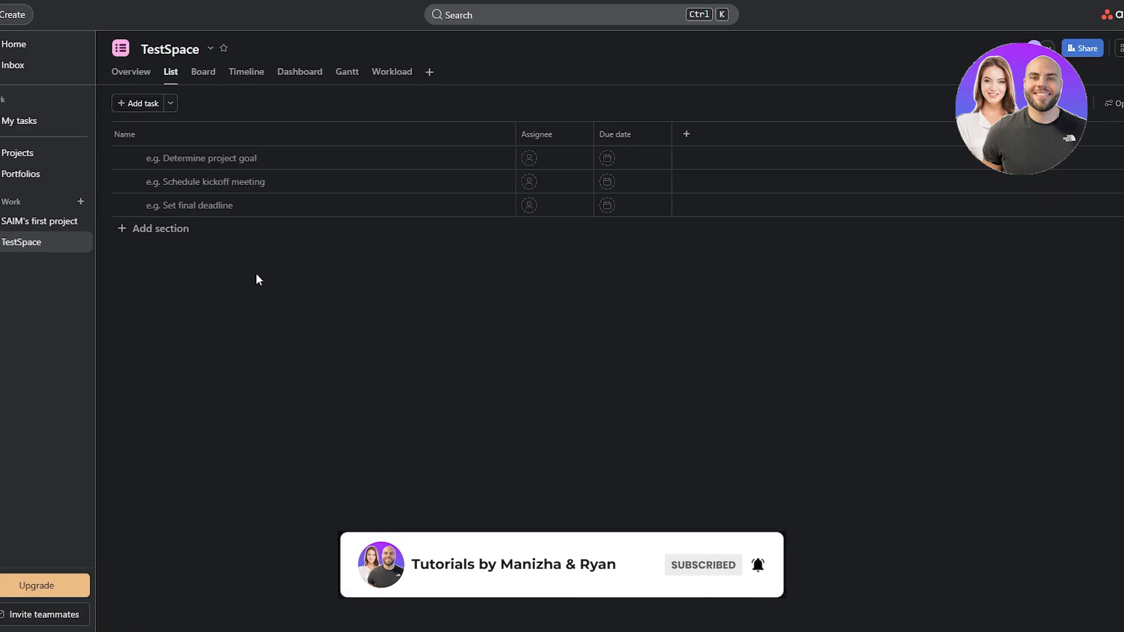
# Step: Add a task named Design Homepage to the TestSpace project
pyautogui.click(140, 105)
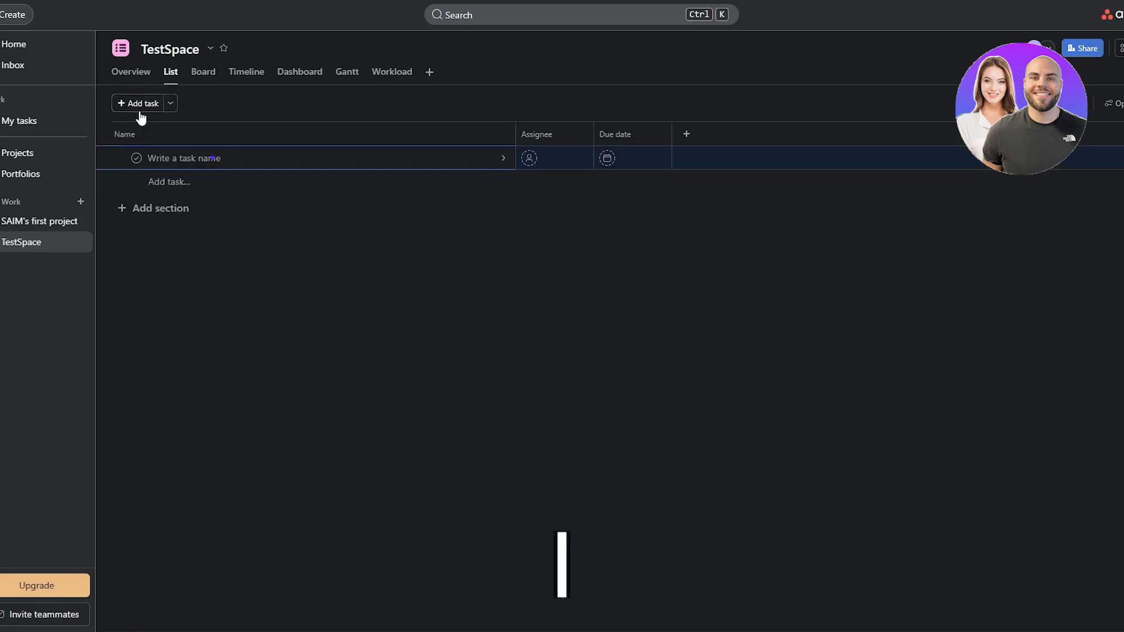
pyautogui.write('Design omep')
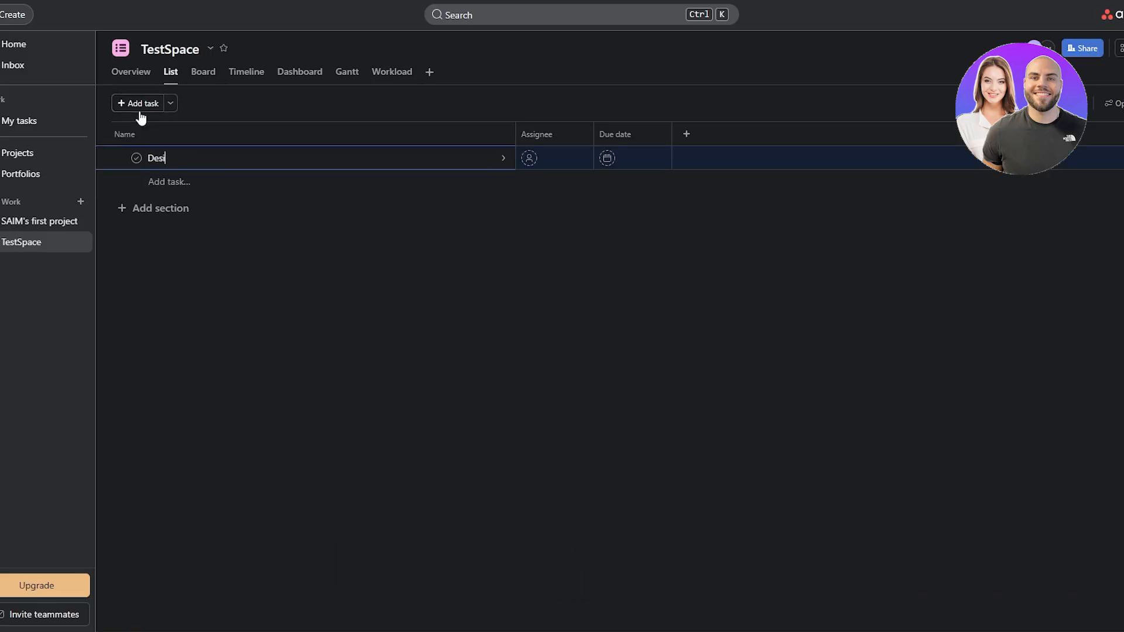
pyautogui.press('BackSpace')
pyautogui.press('BackSpace')
pyautogui.press('BackSpace')
pyautogui.press('BackSpace')
pyautogui.write('Homepage')
pyautogui.press('Return')
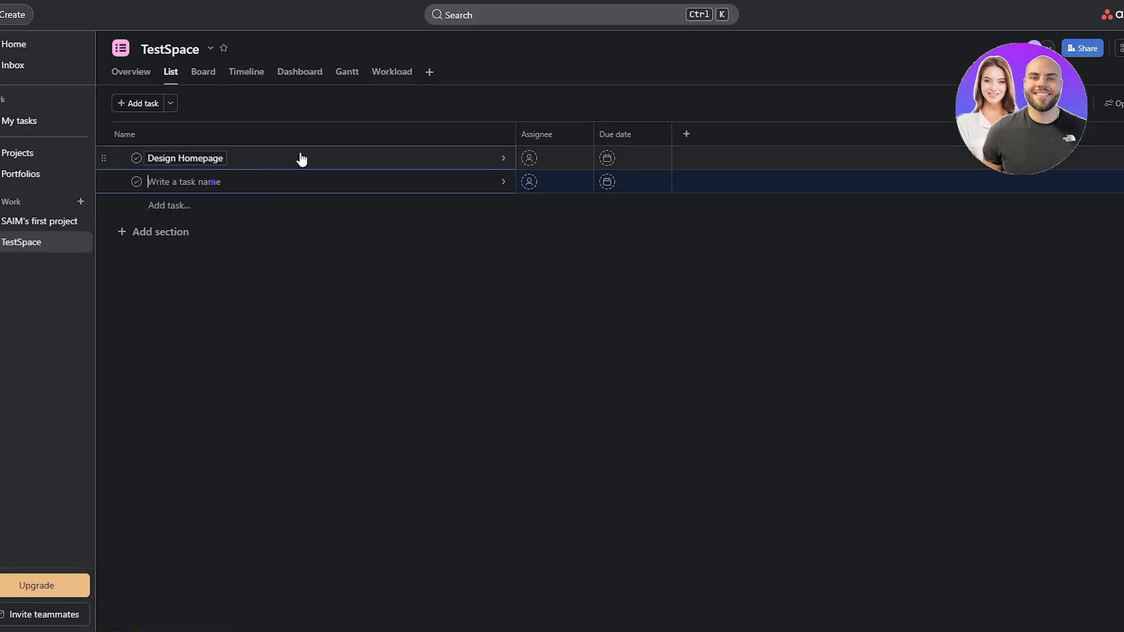
# Step: Assign the Design Homepage task to the account owner and set its due date to 06/20/26
pyautogui.click(529, 160)
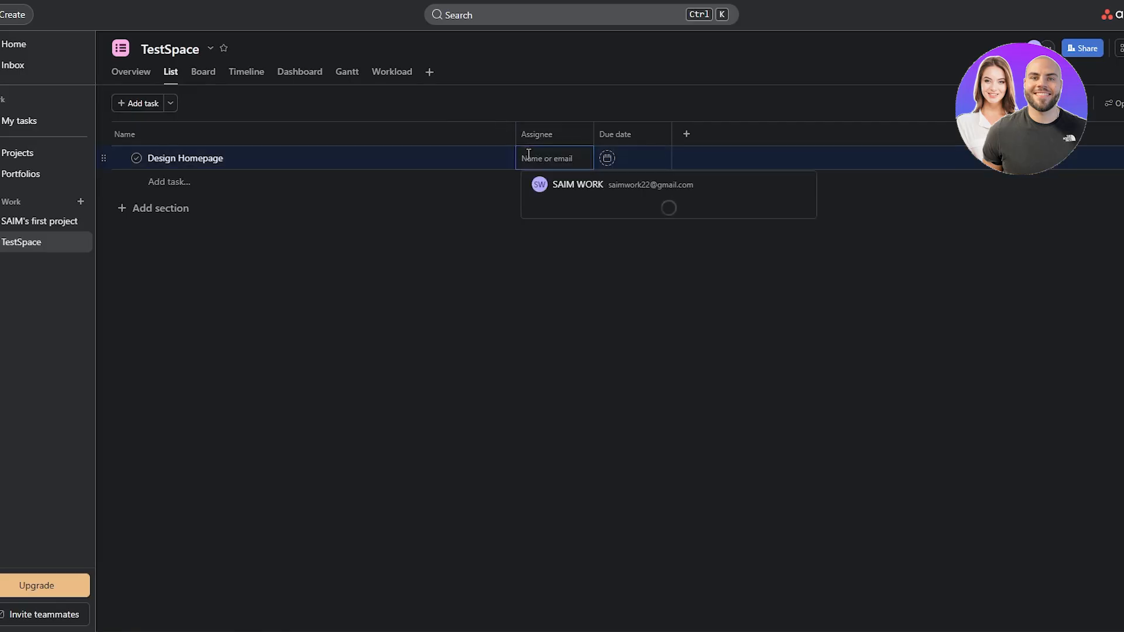
pyautogui.click(596, 189)
pyautogui.click(582, 314)
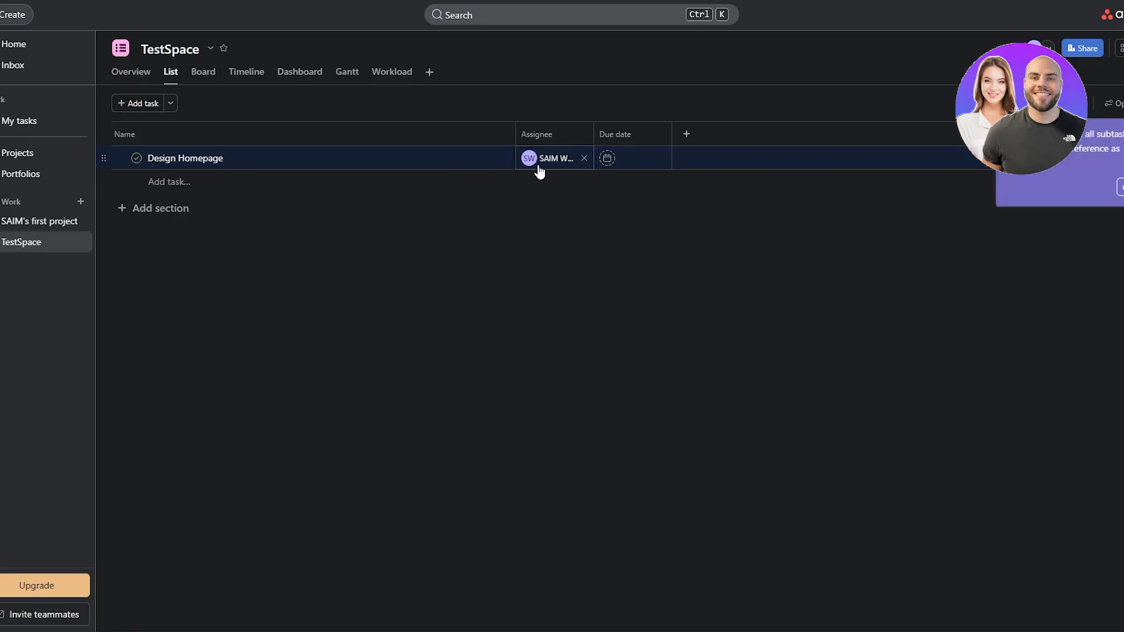
pyautogui.click(607, 158)
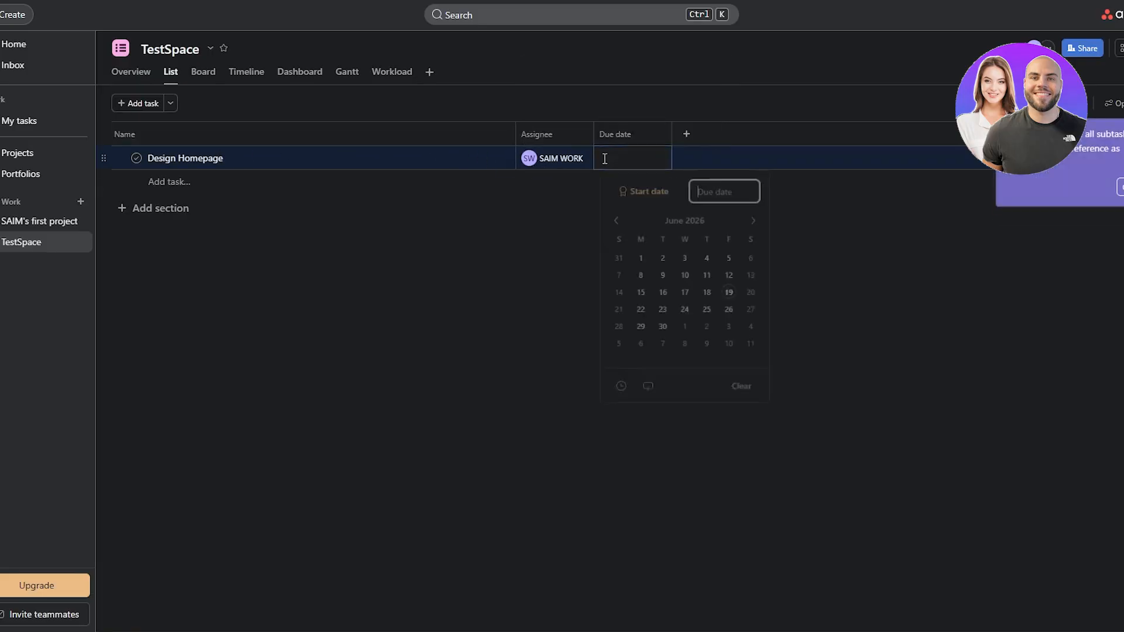
pyautogui.click(762, 301)
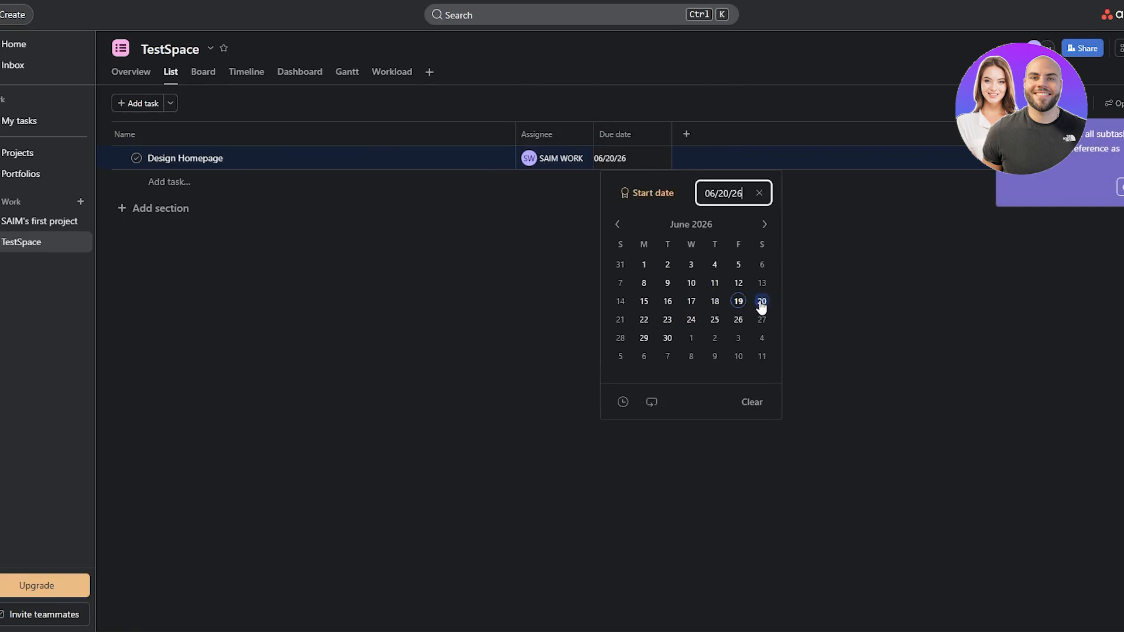
pyautogui.click(841, 294)
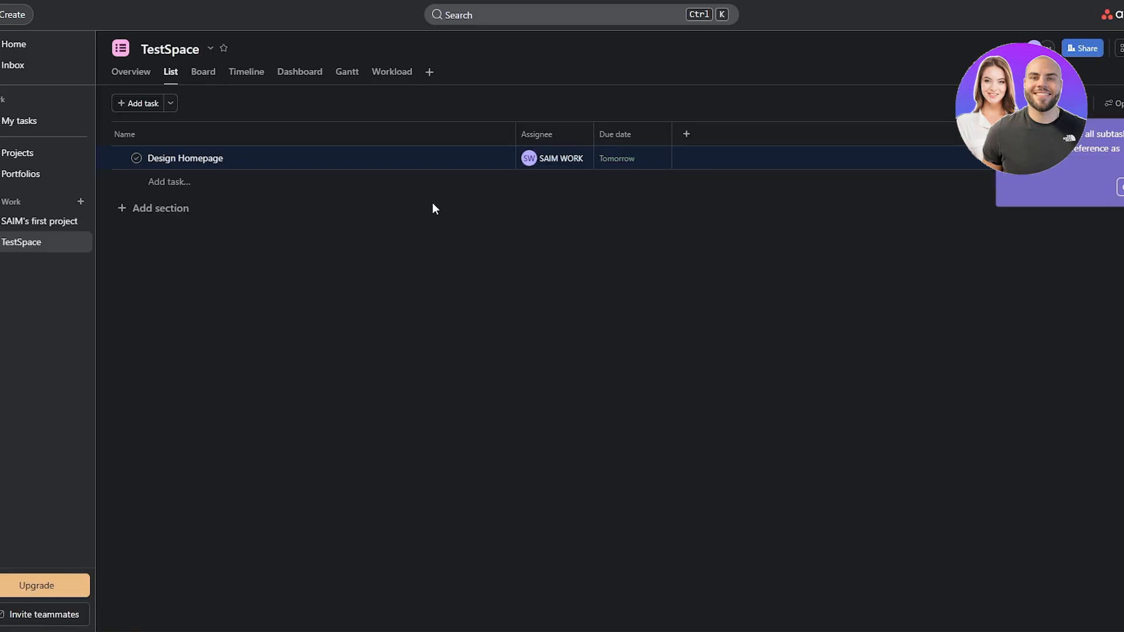
# Step: Review the assignee, due date, description and subtask fields in the Design Homepage task details, and close them
pyautogui.click(322, 163)
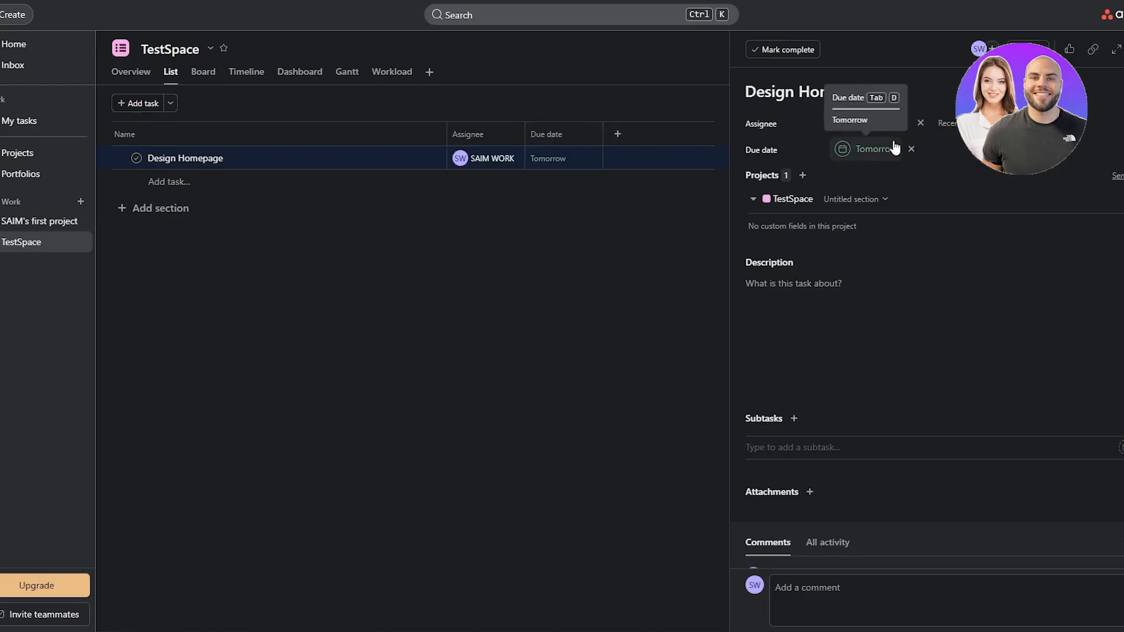
pyautogui.moveTo(860, 127)
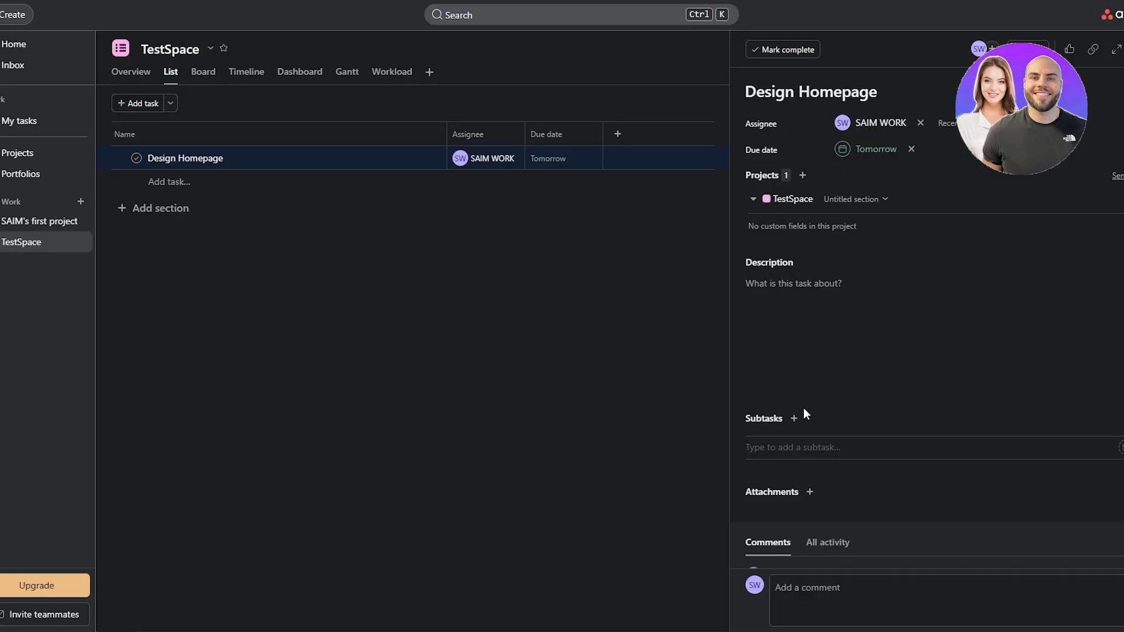
pyautogui.click(640, 478)
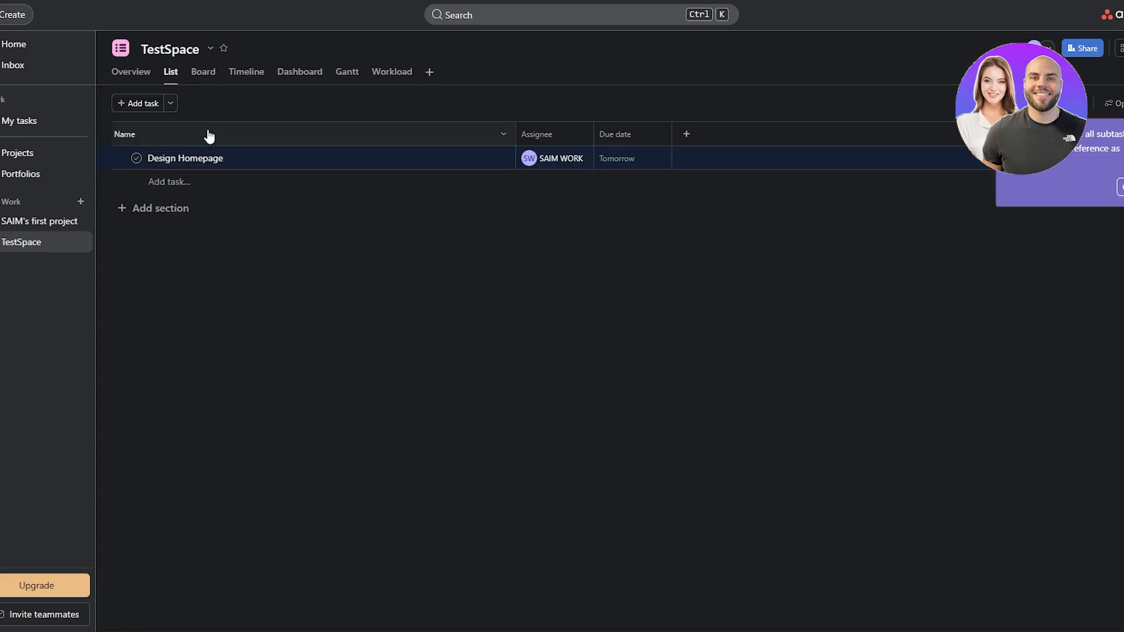
# Step: Compare the project's board and list views, inspect the Design Homepage card's details on the board, and return to the list
pyautogui.click(204, 73)
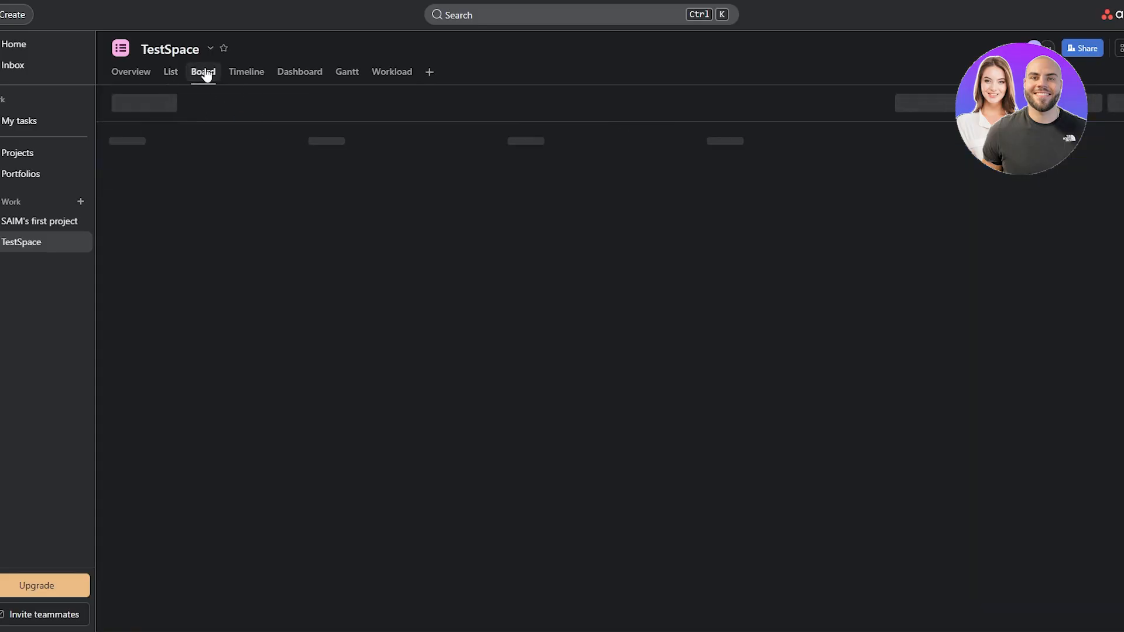
pyautogui.click(169, 74)
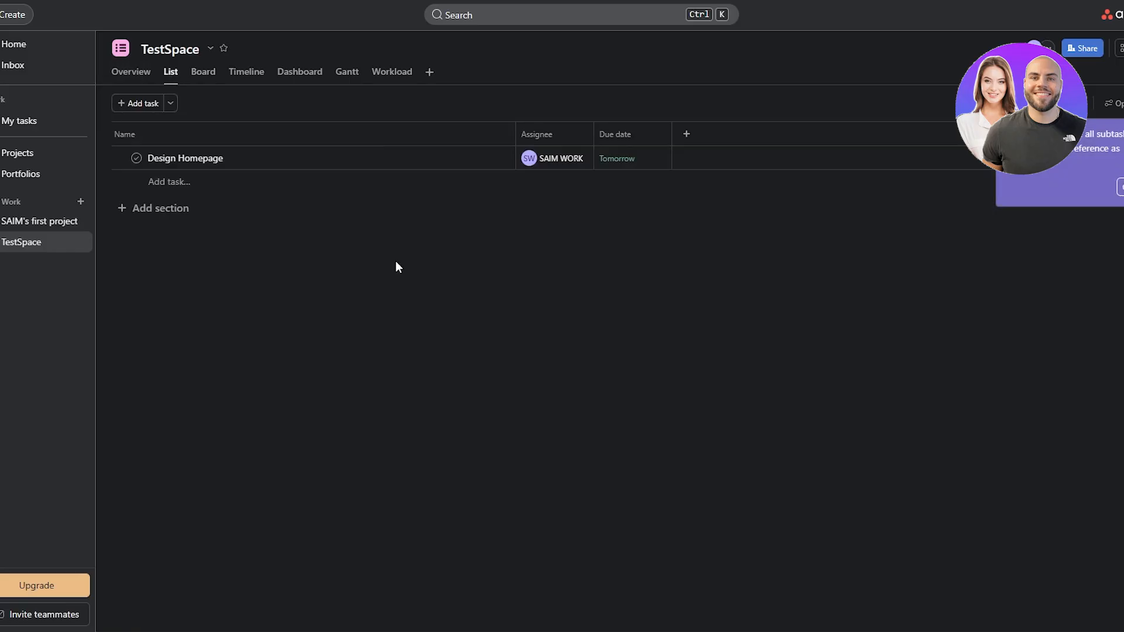
pyautogui.click(203, 75)
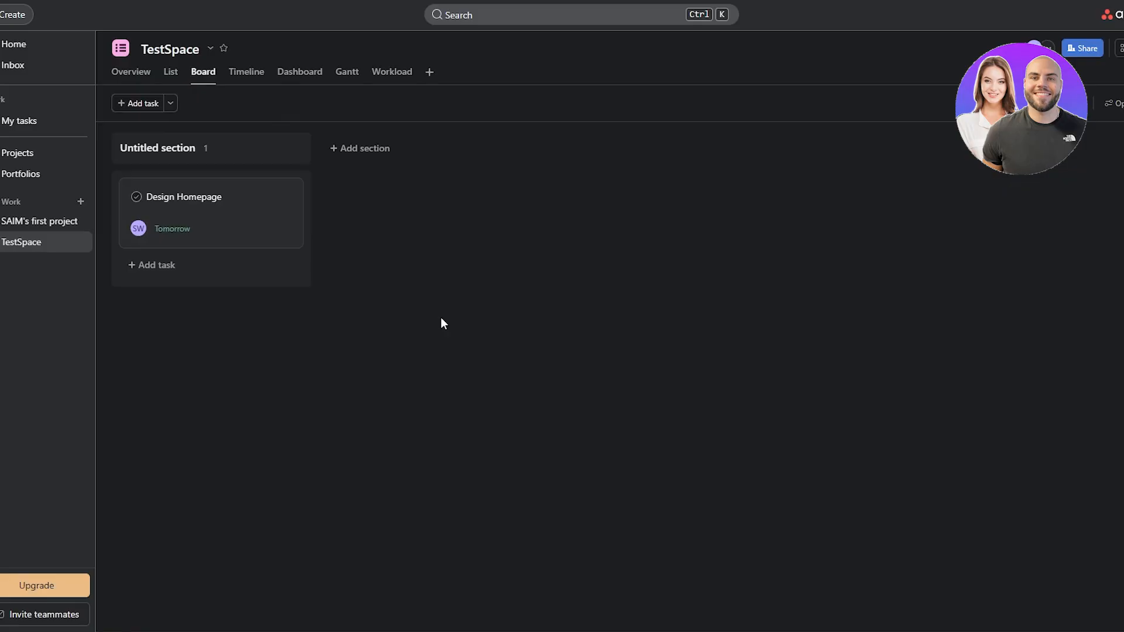
pyautogui.click(205, 227)
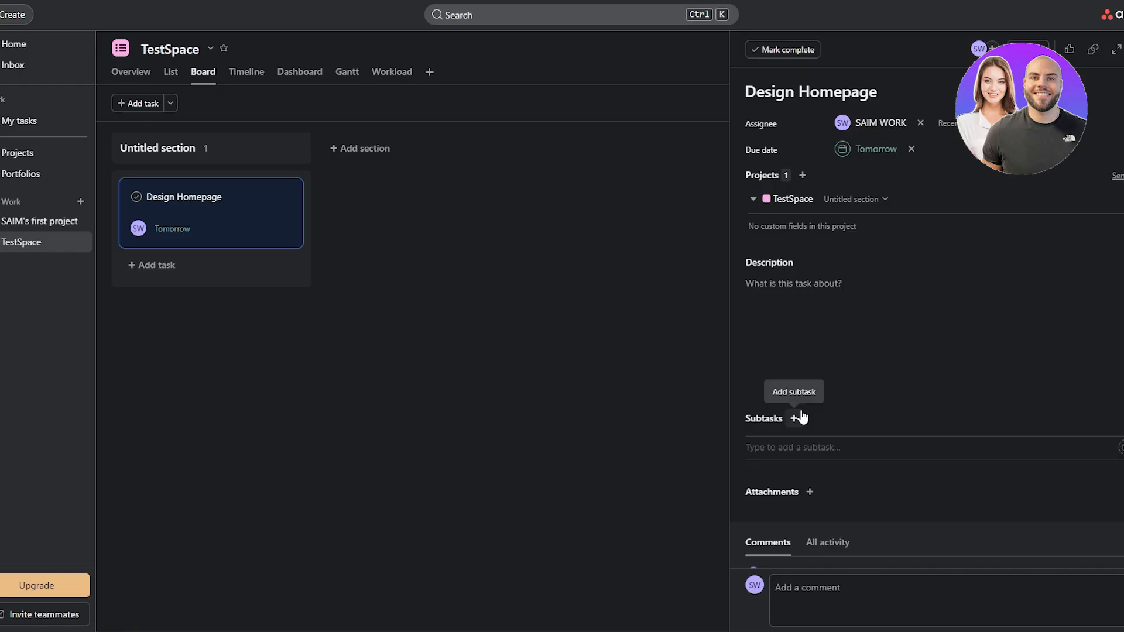
pyautogui.click(176, 74)
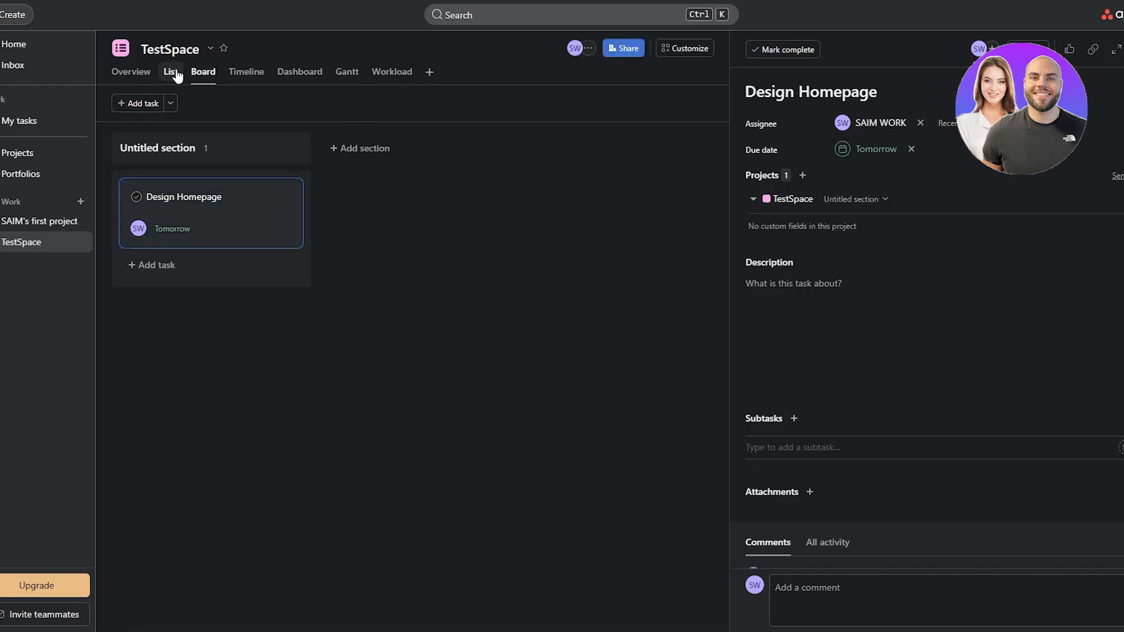
pyautogui.click(176, 74)
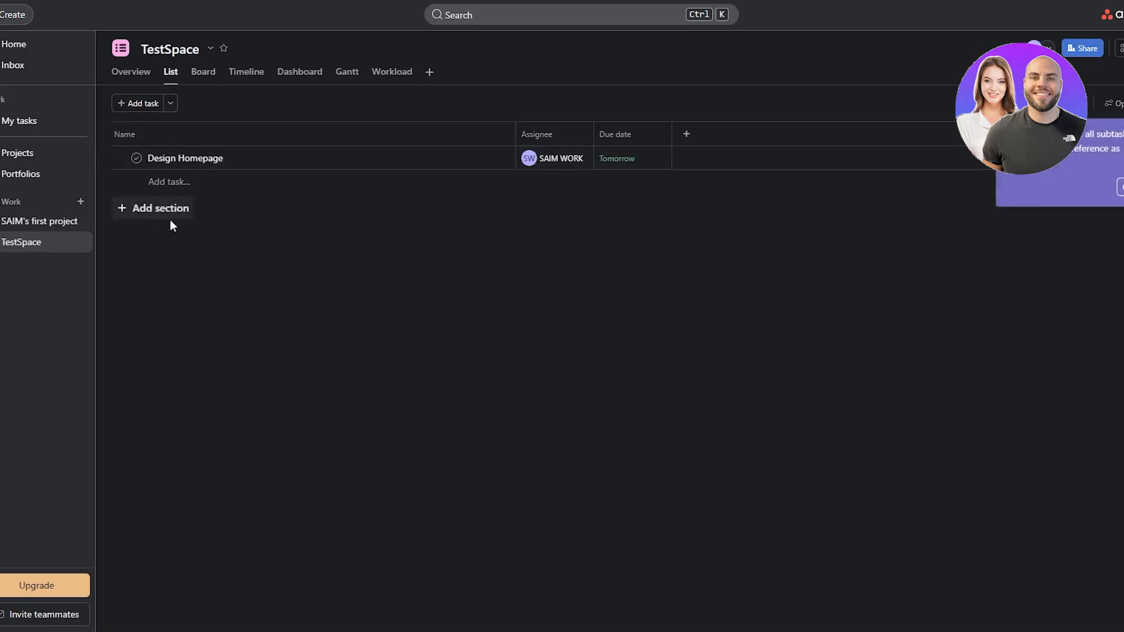
# Step: Add a section named plan below the Design Homepage task
pyautogui.click(174, 220)
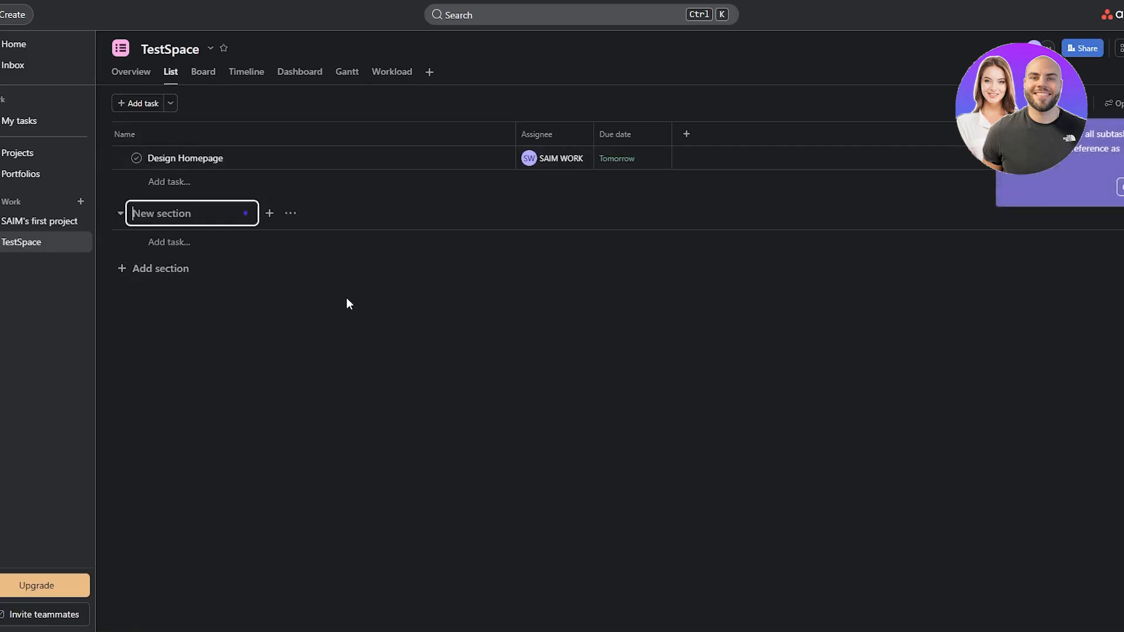
pyautogui.write('plan')
pyautogui.press('Return')
# Step: Try to move the Design Homepage task into the plan section, selecting it together with the blank task there
pyautogui.click(271, 168)
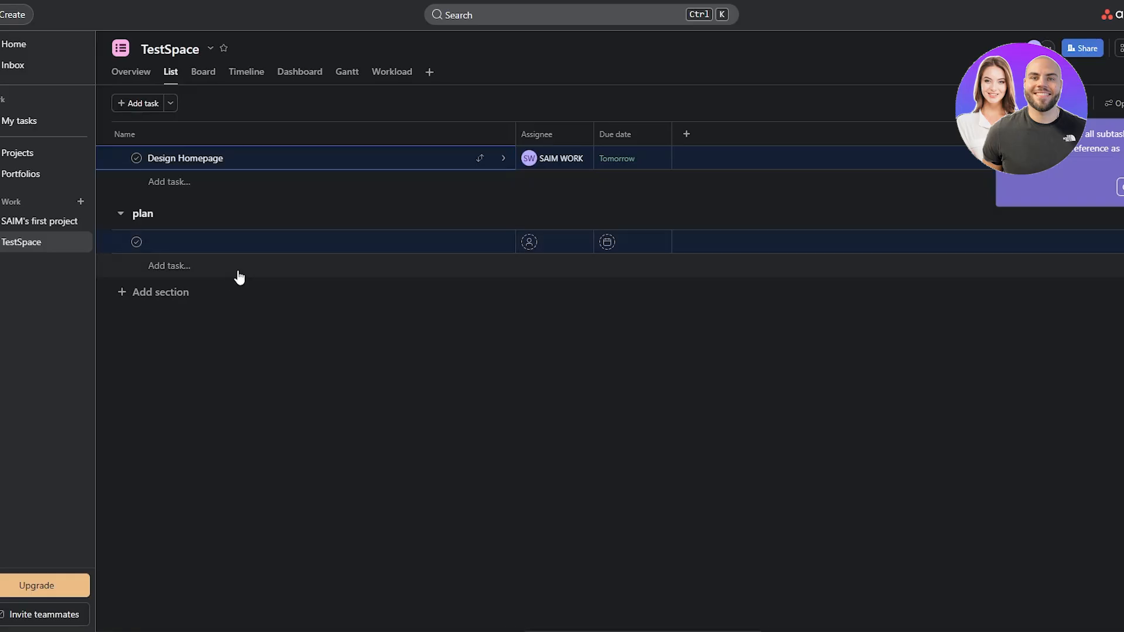
pyautogui.keyDown('shift'); pyautogui.click(199, 252); pyautogui.keyUp('shift')
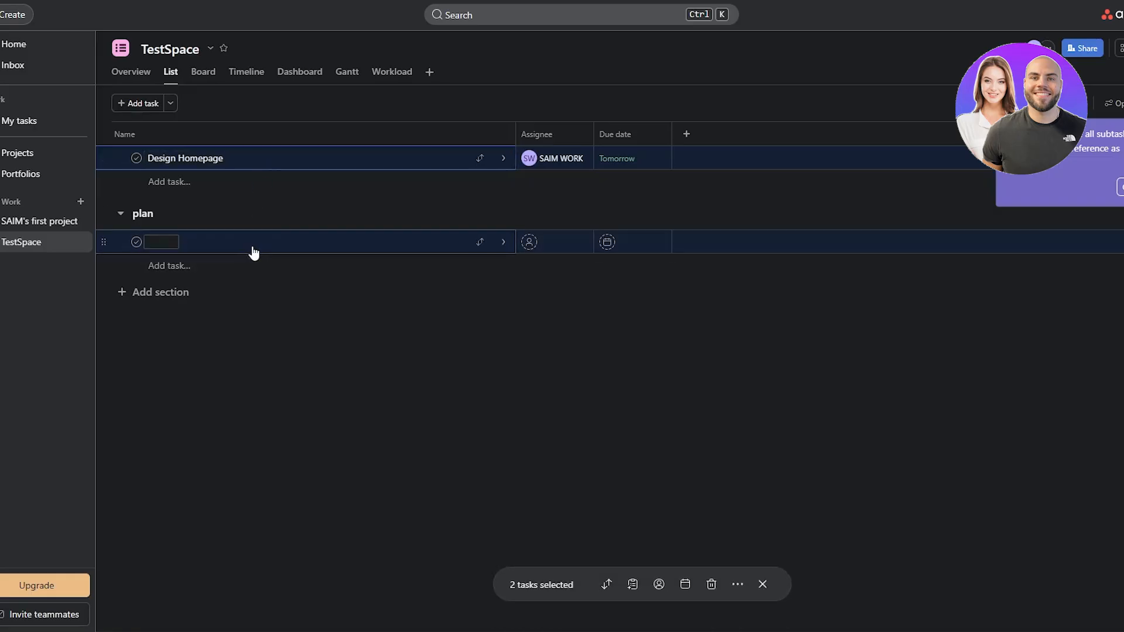
pyautogui.moveTo(104, 168); pyautogui.dragTo(113, 241)
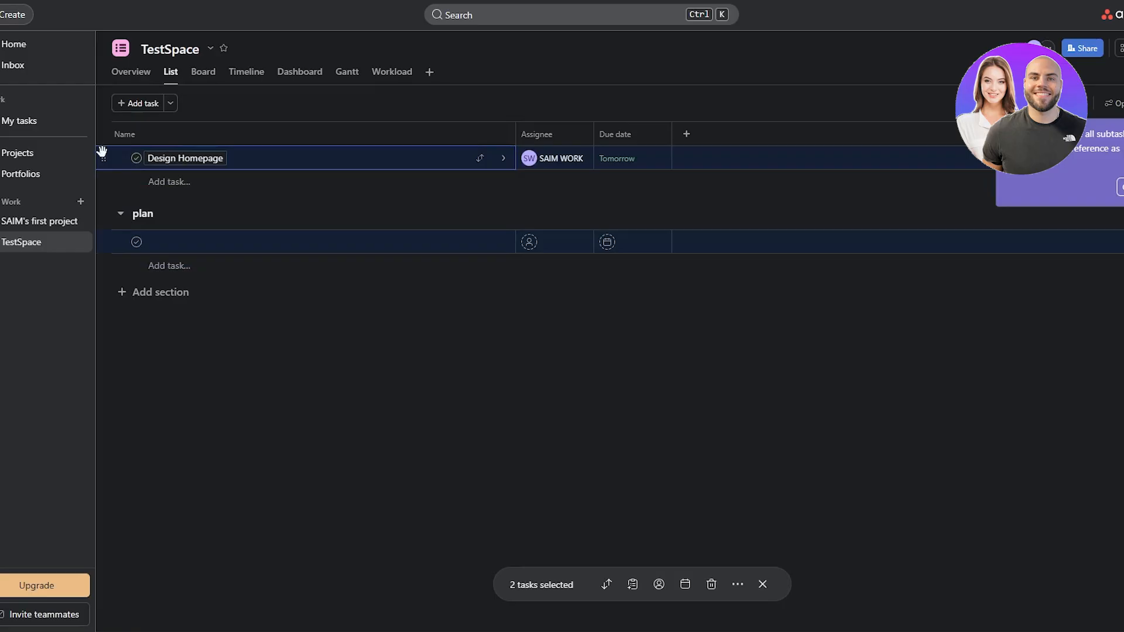
pyautogui.moveTo(103, 154); pyautogui.dragTo(191, 241)
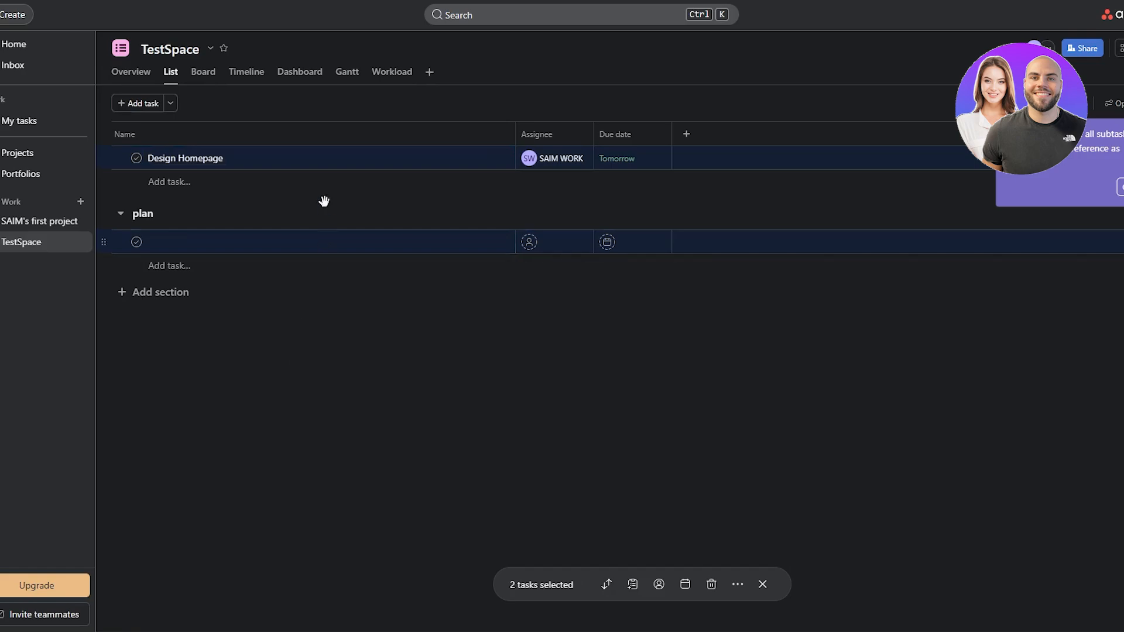
# Step: Review the Design Homepage task's sharing settings and attachment sources from its details, closing each without making changes
pyautogui.click(316, 167)
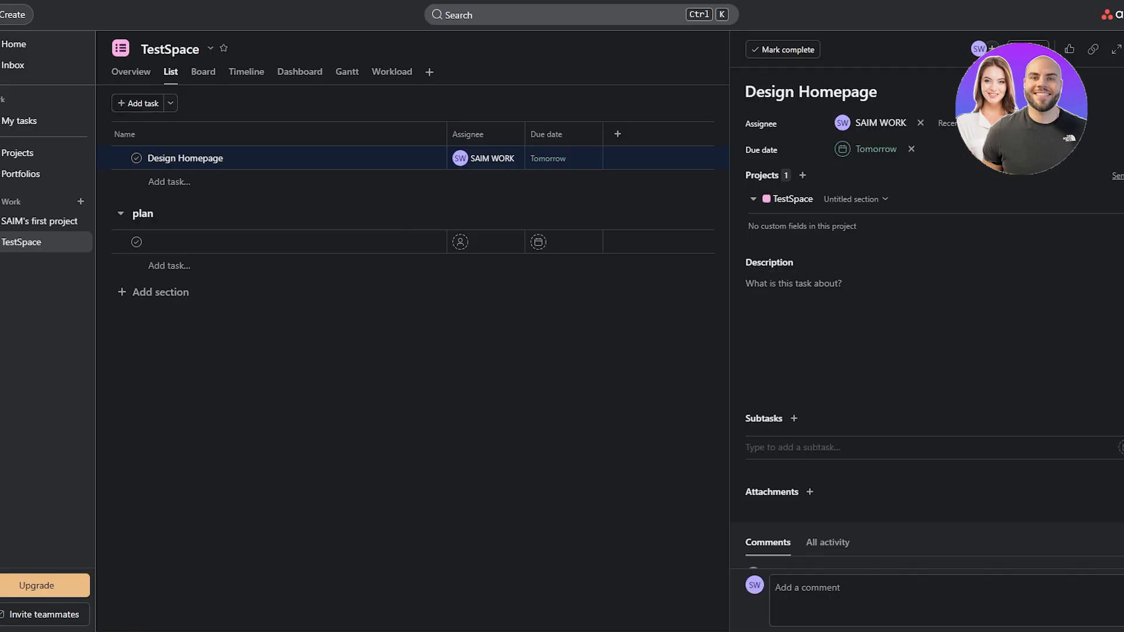
pyautogui.click(1028, 49)
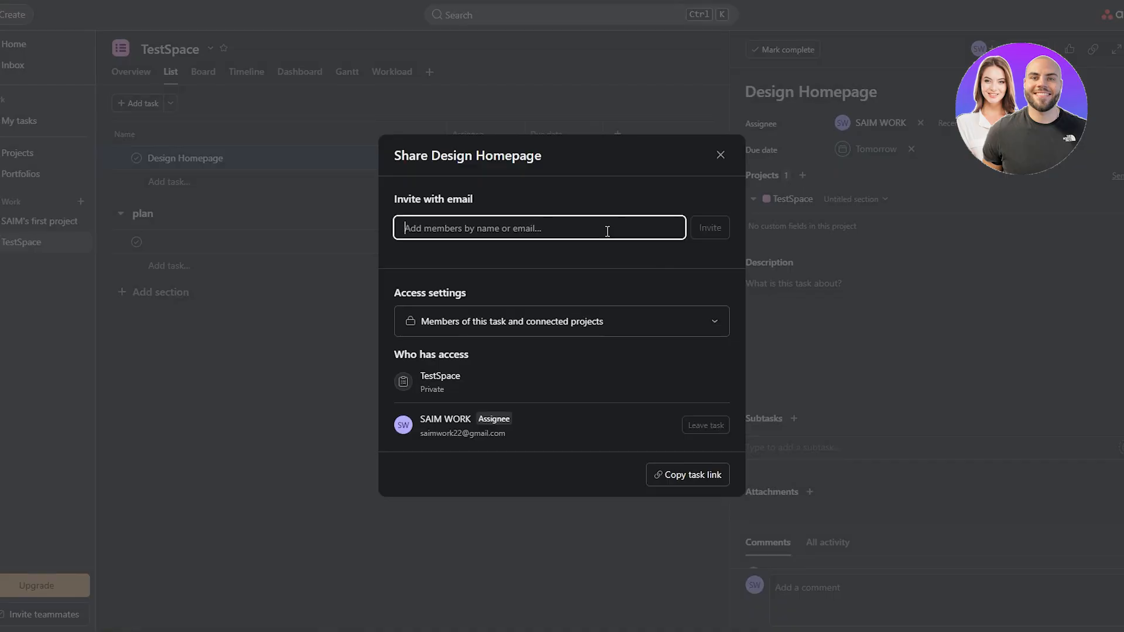
pyautogui.click(719, 157)
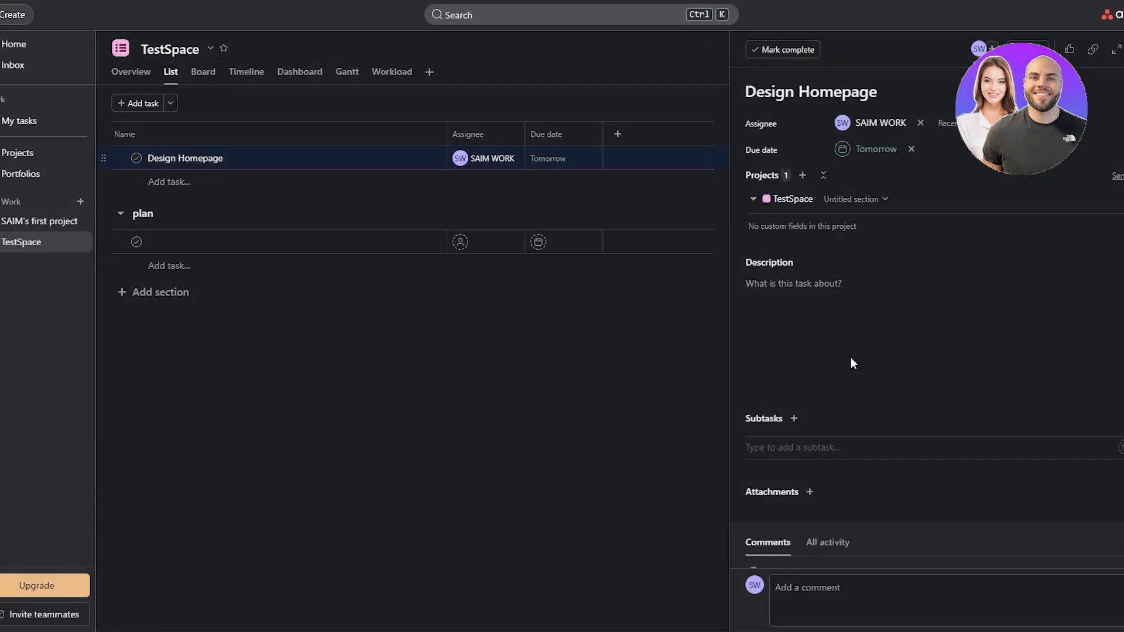
pyautogui.click(809, 493)
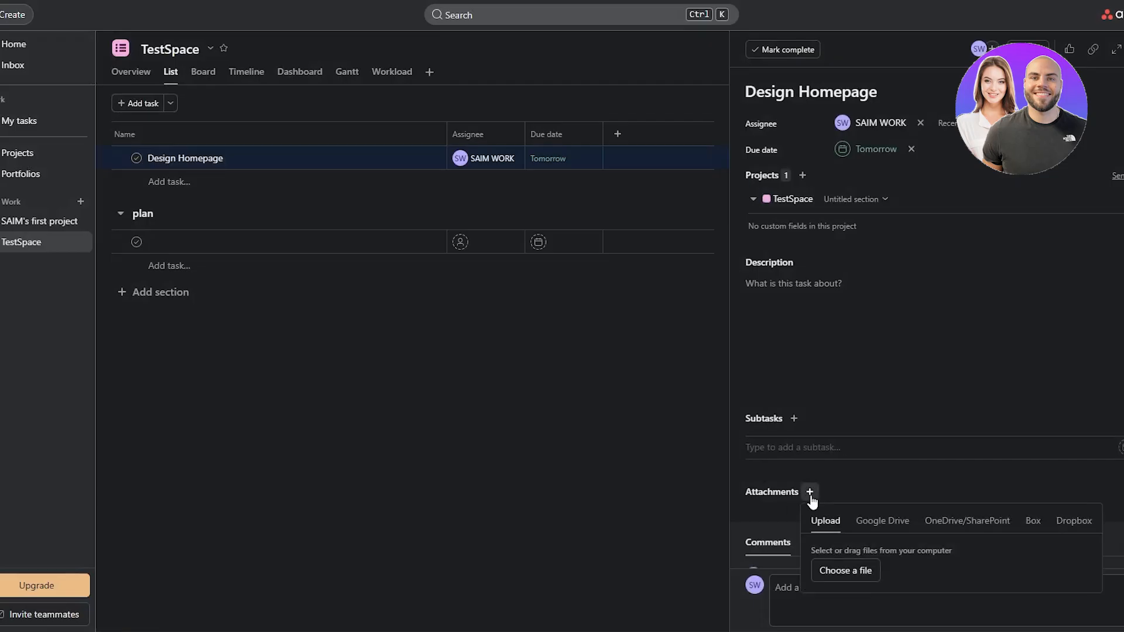
pyautogui.click(849, 417)
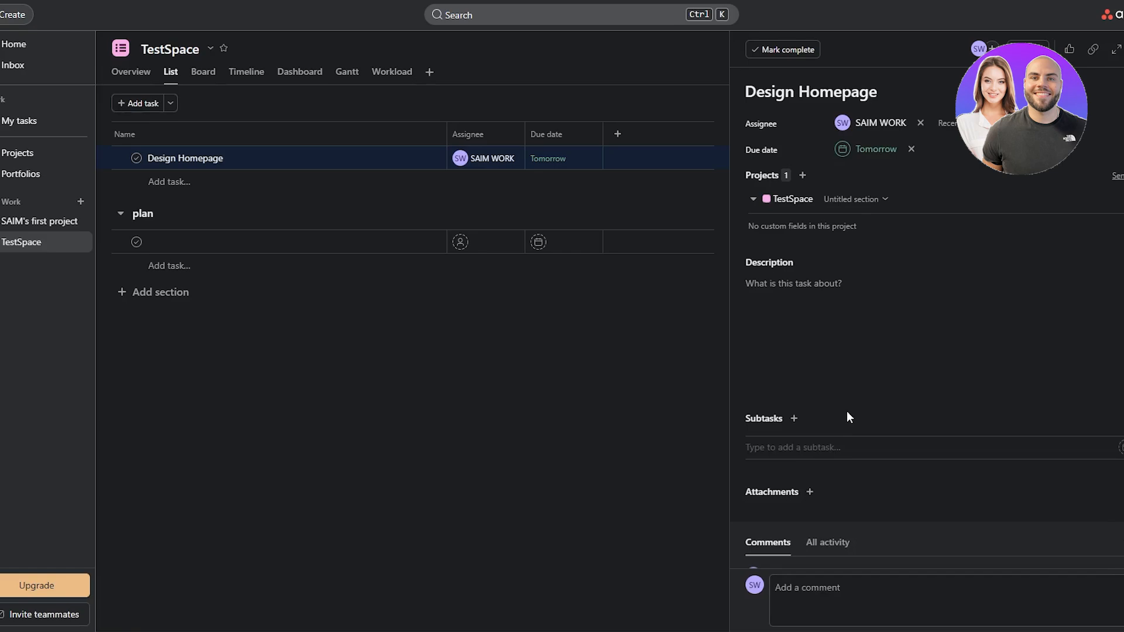
# Step: Check the TestSpace project's timeline view and return to the list view
pyautogui.click(246, 73)
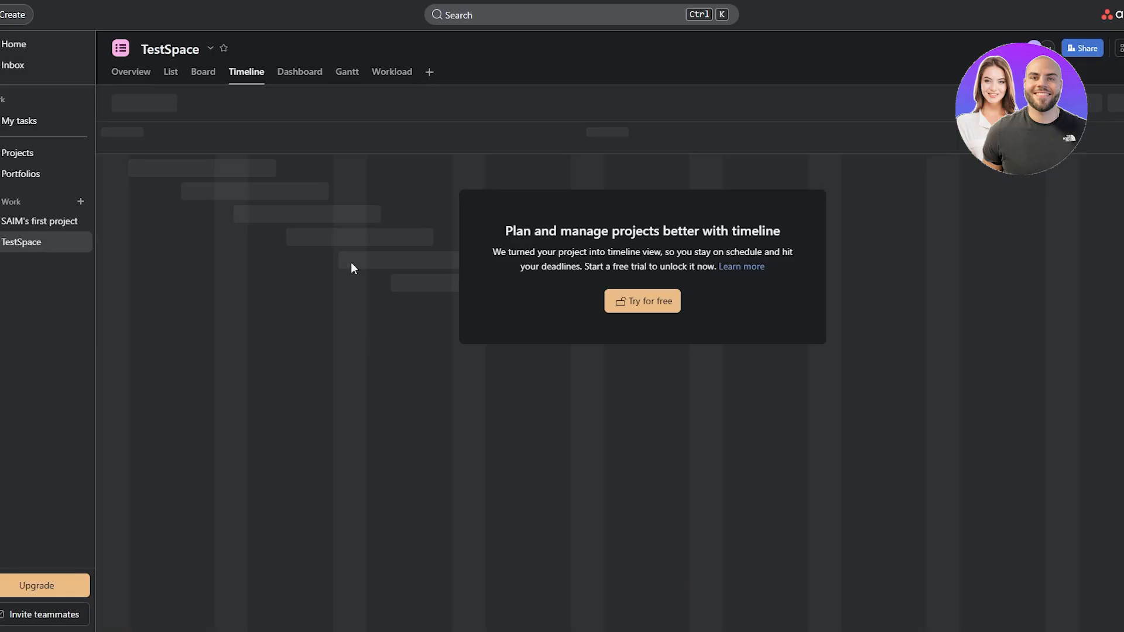
pyautogui.click(170, 75)
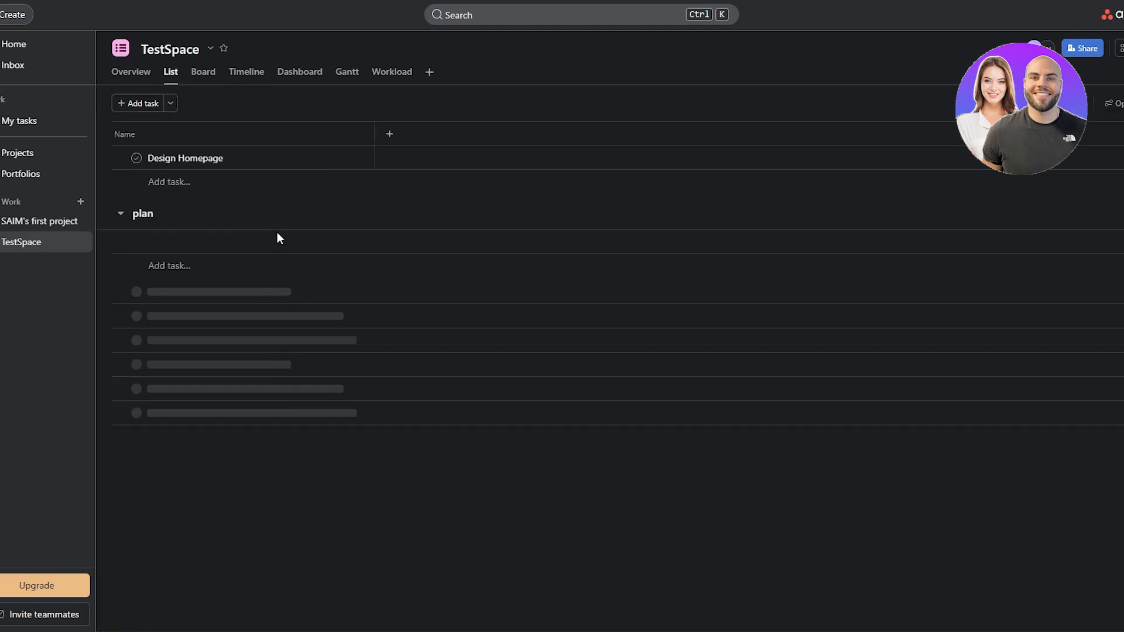